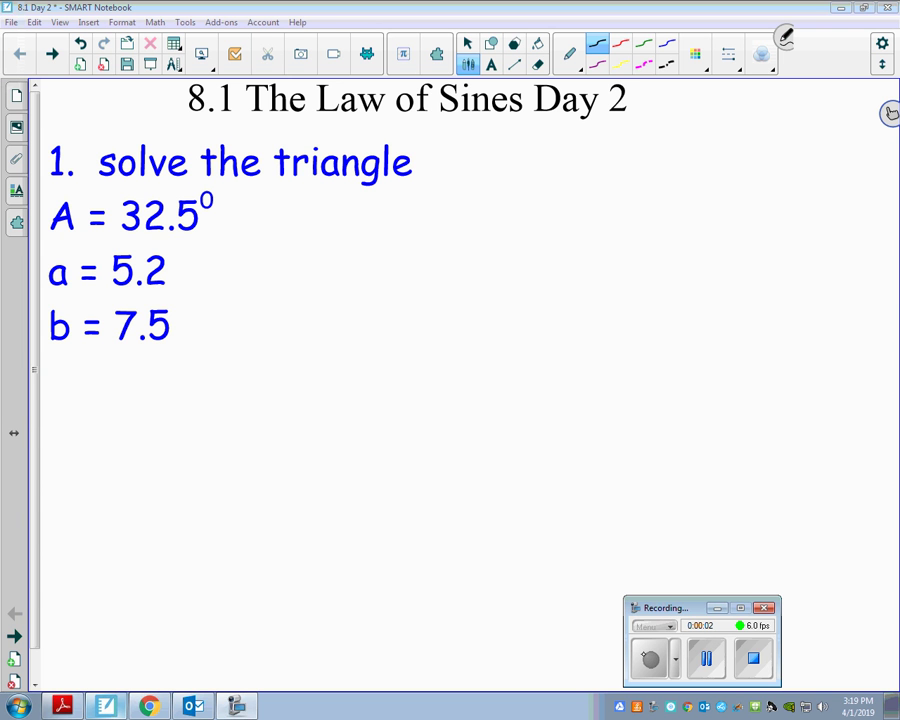
# With the red pen, draw a freehand triangle and label its vertices A, B and C.
pyautogui.click(715, 607)
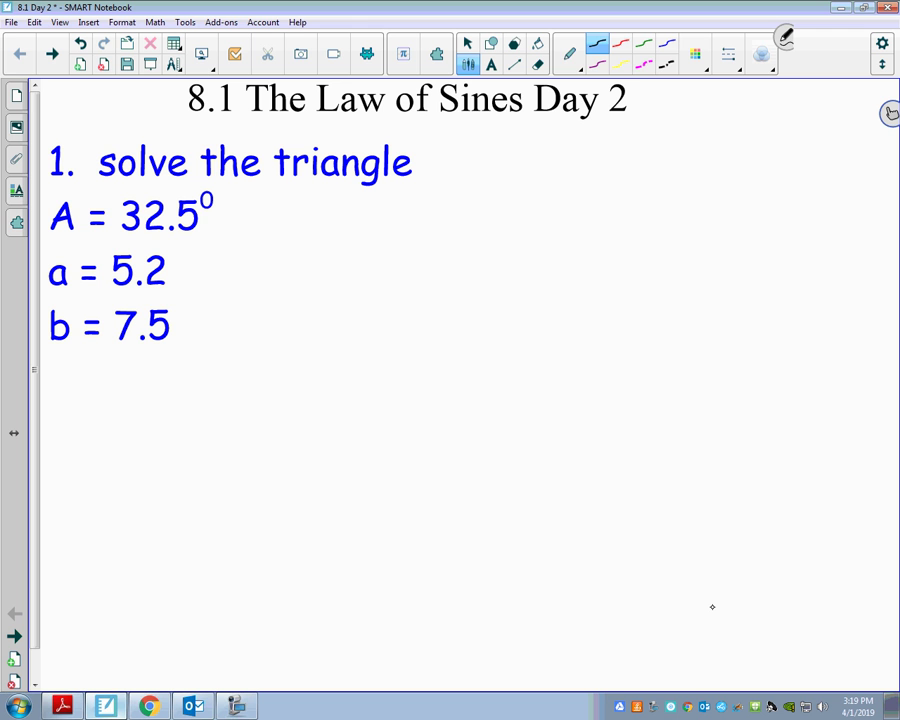
pyautogui.click(578, 66)
pyautogui.click(482, 100)
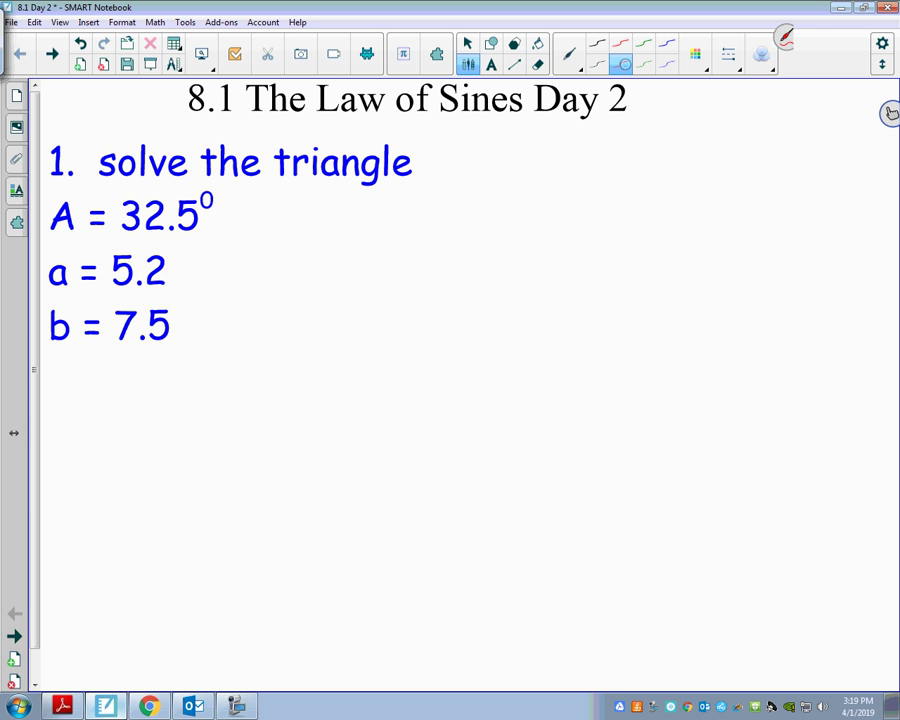
pyautogui.moveTo(470, 267)
pyautogui.mouseDown()
pyautogui.moveTo(566, 157)
pyautogui.moveTo(629, 257)
pyautogui.moveTo(470, 267)
pyautogui.moveTo(445, 278)
pyautogui.moveTo(463, 270)
pyautogui.mouseUp()
pyautogui.moveTo(443, 262); pyautogui.dragTo(460, 262)
pyautogui.moveTo(561, 128); pyautogui.dragTo(563, 147)
pyautogui.moveTo(650, 244)
pyautogui.mouseDown()
pyautogui.moveTo(650, 270)
pyautogui.moveTo(660, 268)
pyautogui.mouseUp()
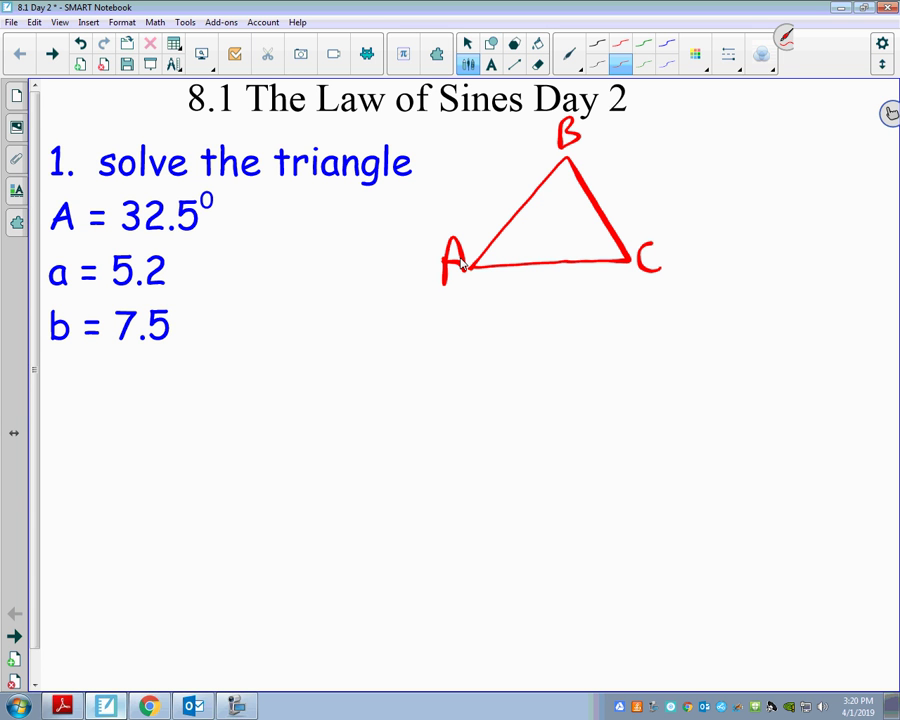
# Mark 32.5° at angle A, 5.2 on side BC, 7.5 on side AC, and flag angle B.
pyautogui.moveTo(494, 243)
pyautogui.mouseDown()
pyautogui.moveTo(494, 257)
pyautogui.moveTo(517, 256)
pyautogui.moveTo(532, 229)
pyautogui.mouseUp()
pyautogui.click(519, 257)
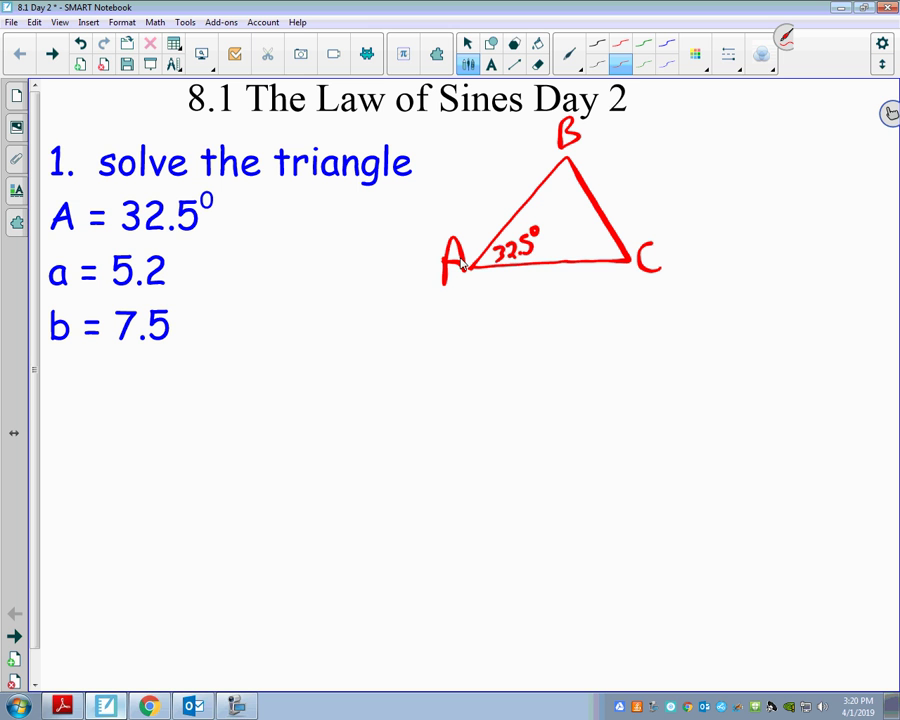
pyautogui.moveTo(606, 172)
pyautogui.mouseDown()
pyautogui.moveTo(601, 189)
pyautogui.moveTo(641, 186)
pyautogui.mouseUp()
pyautogui.click(622, 185)
pyautogui.moveTo(538, 278)
pyautogui.mouseDown()
pyautogui.moveTo(546, 298)
pyautogui.moveTo(570, 297)
pyautogui.moveTo(583, 278)
pyautogui.mouseUp()
pyautogui.click(562, 294)
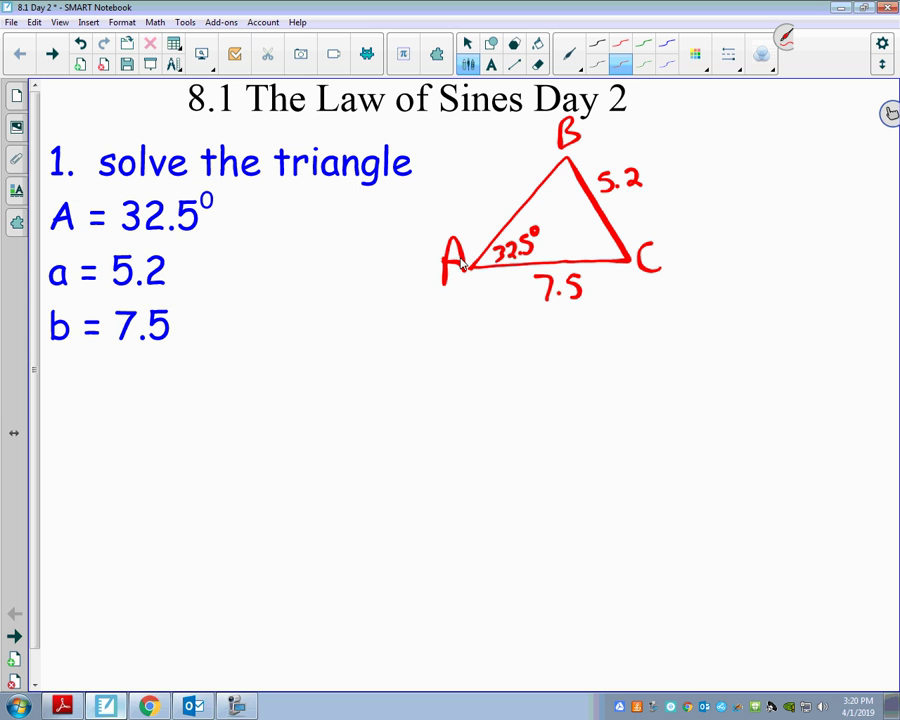
pyautogui.moveTo(552, 177); pyautogui.dragTo(573, 174)
# Below the triangle, write the fraction sin B over 7.5.
pyautogui.moveTo(378, 343)
pyautogui.mouseDown()
pyautogui.moveTo(363, 369)
pyautogui.moveTo(418, 368)
pyautogui.mouseUp()
pyautogui.click(382, 338)
pyautogui.moveTo(418, 336); pyautogui.dragTo(419, 369)
pyautogui.moveTo(359, 378)
pyautogui.mouseDown()
pyautogui.moveTo(439, 374)
pyautogui.moveTo(386, 410)
pyautogui.moveTo(405, 409)
pyautogui.mouseUp()
pyautogui.click(400, 406)
pyautogui.moveTo(410, 389)
pyautogui.mouseDown()
pyautogui.moveTo(466, 364)
pyautogui.moveTo(466, 373)
pyautogui.mouseUp()
# Complete the proportion with = sin 32.5° over 5.2.
pyautogui.moveTo(497, 343)
pyautogui.mouseDown()
pyautogui.moveTo(484, 364)
pyautogui.moveTo(503, 366)
pyautogui.mouseUp()
pyautogui.click(503, 343)
pyautogui.moveTo(508, 352)
pyautogui.mouseDown()
pyautogui.moveTo(531, 332)
pyautogui.moveTo(538, 351)
pyautogui.moveTo(530, 364)
pyautogui.moveTo(563, 361)
pyautogui.moveTo(582, 332)
pyautogui.moveTo(569, 362)
pyautogui.mouseUp()
pyautogui.click(565, 361)
pyautogui.moveTo(573, 339); pyautogui.dragTo(586, 338)
pyautogui.moveTo(589, 340); pyautogui.dragTo(595, 334)
pyautogui.moveTo(483, 372); pyautogui.dragTo(600, 368)
pyautogui.moveTo(519, 378); pyautogui.dragTo(516, 397)
pyautogui.click(533, 396)
pyautogui.moveTo(519, 377); pyautogui.dragTo(566, 397)
# Start a new line reading sin B = underneath the proportion.
pyautogui.moveTo(377, 450); pyautogui.dragTo(367, 476)
pyautogui.moveTo(386, 462)
pyautogui.mouseDown()
pyautogui.moveTo(386, 475)
pyautogui.moveTo(401, 460)
pyautogui.moveTo(404, 475)
pyautogui.mouseUp()
pyautogui.click(388, 452)
pyautogui.moveTo(422, 449)
pyautogui.mouseDown()
pyautogui.moveTo(422, 472)
pyautogui.moveTo(458, 452)
pyautogui.mouseUp()
pyautogui.moveTo(443, 463); pyautogui.dragTo(458, 462)
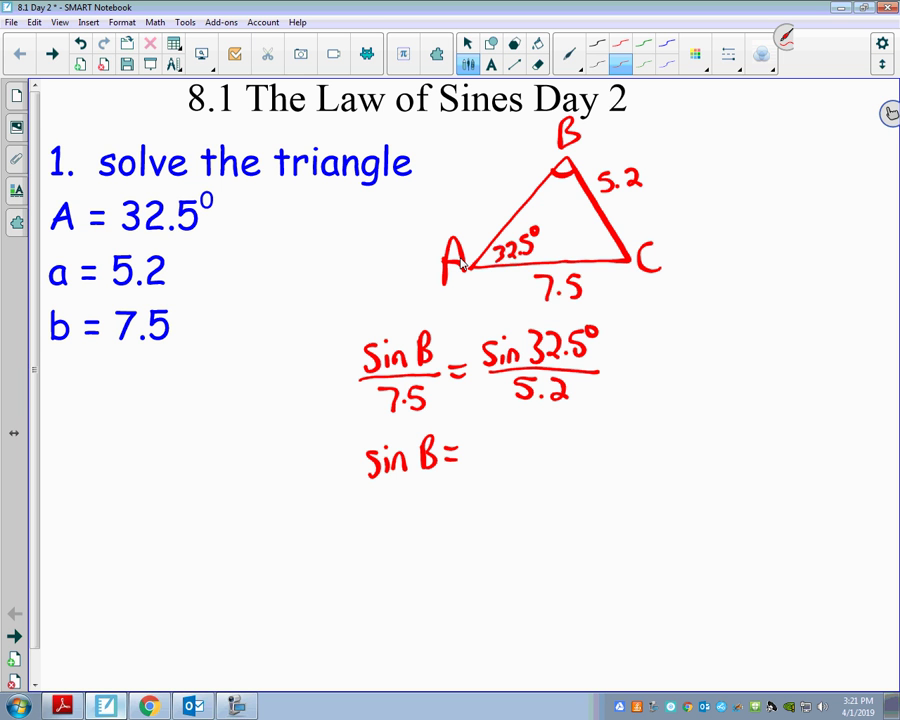
# Write 0.774951358 as the value of sin B.
pyautogui.moveTo(481, 440)
pyautogui.mouseDown()
pyautogui.moveTo(496, 469)
pyautogui.moveTo(510, 447)
pyautogui.moveTo(536, 465)
pyautogui.mouseUp()
pyautogui.click(501, 462)
pyautogui.moveTo(572, 428); pyautogui.dragTo(577, 464)
pyautogui.moveTo(600, 430); pyautogui.dragTo(596, 464)
pyautogui.moveTo(614, 428)
pyautogui.mouseDown()
pyautogui.moveTo(604, 430)
pyautogui.moveTo(604, 458)
pyautogui.mouseUp()
pyautogui.moveTo(624, 422)
pyautogui.mouseDown()
pyautogui.moveTo(639, 450)
pyautogui.moveTo(661, 433)
pyautogui.moveTo(658, 449)
pyautogui.moveTo(690, 450)
pyautogui.mouseUp()
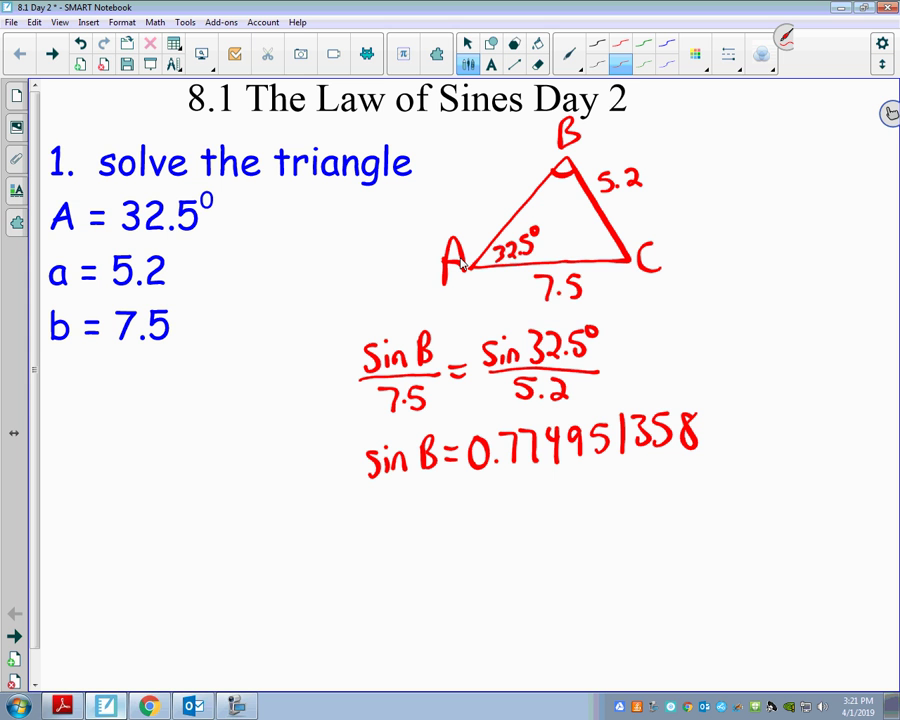
# Below it, write B = sin⁻¹( ) with an arrow bringing the sin B value into the brackets.
pyautogui.moveTo(408, 515); pyautogui.dragTo(410, 547)
pyautogui.moveTo(433, 523); pyautogui.dragTo(450, 522)
pyautogui.moveTo(434, 535); pyautogui.dragTo(481, 534)
pyautogui.moveTo(482, 512); pyautogui.dragTo(503, 534)
pyautogui.moveTo(508, 506); pyautogui.dragTo(520, 510)
pyautogui.moveTo(533, 492); pyautogui.dragTo(536, 540)
pyautogui.moveTo(700, 483); pyautogui.dragTo(700, 528)
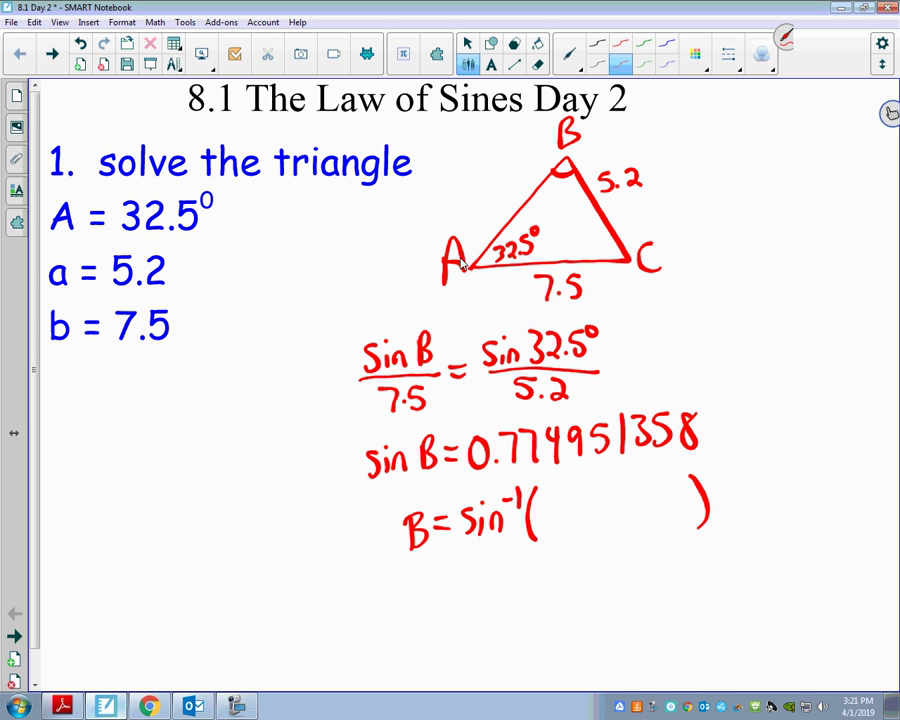
pyautogui.moveTo(555, 459); pyautogui.dragTo(575, 484)
# Write and box the first solution B = 50.8°.
pyautogui.moveTo(419, 583)
pyautogui.mouseDown()
pyautogui.moveTo(421, 618)
pyautogui.moveTo(455, 589)
pyautogui.mouseUp()
pyautogui.moveTo(441, 600)
pyautogui.mouseDown()
pyautogui.moveTo(480, 577)
pyautogui.moveTo(467, 607)
pyautogui.mouseUp()
pyautogui.moveTo(497, 585)
pyautogui.mouseDown()
pyautogui.moveTo(489, 598)
pyautogui.moveTo(497, 586)
pyautogui.moveTo(537, 592)
pyautogui.moveTo(545, 581)
pyautogui.mouseUp()
pyautogui.click(510, 603)
pyautogui.moveTo(556, 558)
pyautogui.mouseDown()
pyautogui.moveTo(555, 625)
pyautogui.moveTo(453, 627)
pyautogui.moveTo(402, 597)
pyautogui.moveTo(548, 562)
pyautogui.moveTo(595, 578)
pyautogui.mouseUp()
# Write 'or' and sketch coordinate axes with reference-angle lines.
pyautogui.moveTo(606, 578)
pyautogui.mouseDown()
pyautogui.moveTo(606, 590)
pyautogui.moveTo(624, 576)
pyautogui.mouseUp()
pyautogui.moveTo(770, 196); pyautogui.dragTo(775, 341)
pyautogui.moveTo(696, 262); pyautogui.dragTo(856, 256)
pyautogui.moveTo(774, 254); pyautogui.dragTo(828, 198)
pyautogui.moveTo(727, 196)
pyautogui.mouseDown()
pyautogui.moveTo(772, 254)
pyautogui.moveTo(756, 238)
pyautogui.mouseUp()
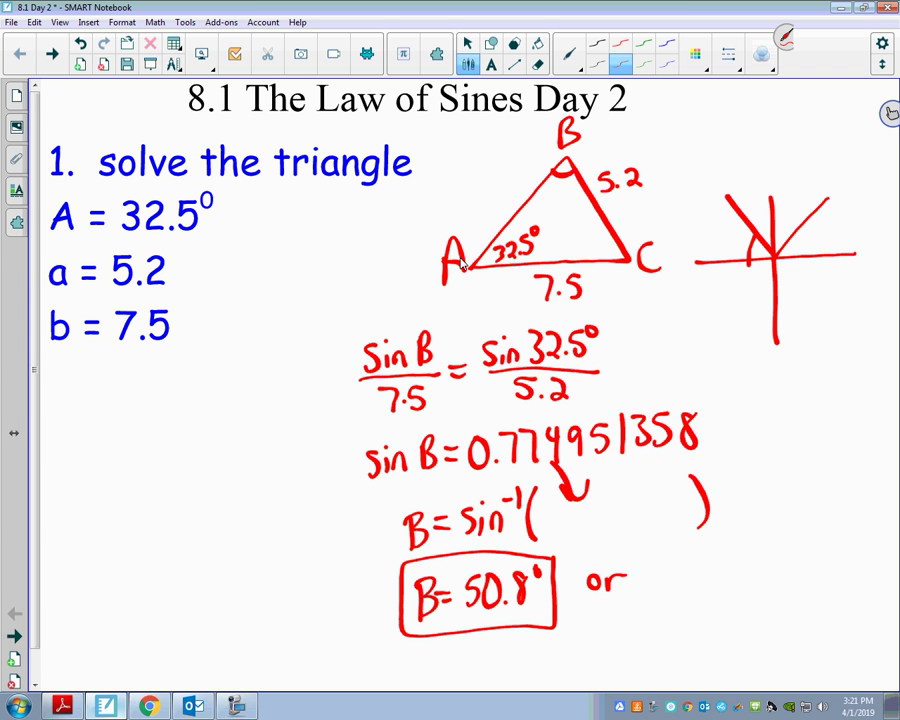
# Write and box the second solution B = 129.2°.
pyautogui.moveTo(670, 556)
pyautogui.mouseDown()
pyautogui.moveTo(672, 600)
pyautogui.moveTo(714, 569)
pyautogui.mouseUp()
pyautogui.moveTo(700, 584)
pyautogui.mouseDown()
pyautogui.moveTo(728, 567)
pyautogui.moveTo(738, 589)
pyautogui.moveTo(756, 576)
pyautogui.moveTo(768, 582)
pyautogui.moveTo(780, 562)
pyautogui.moveTo(779, 598)
pyautogui.mouseUp()
pyautogui.click(794, 573)
pyautogui.moveTo(808, 552); pyautogui.dragTo(824, 585)
pyautogui.moveTo(830, 545); pyautogui.dragTo(833, 551)
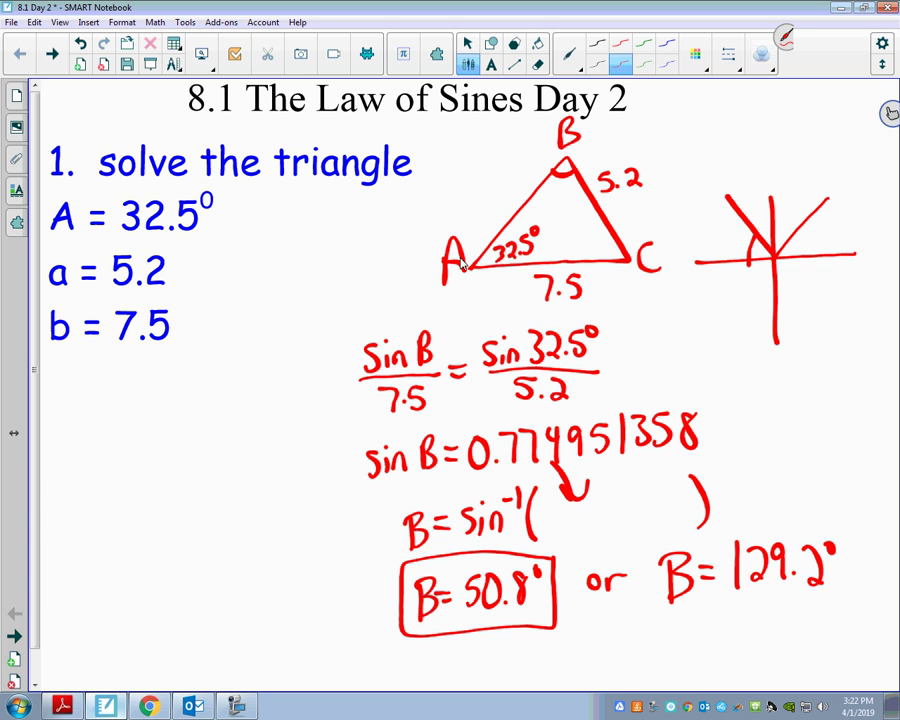
pyautogui.moveTo(656, 600)
pyautogui.mouseDown()
pyautogui.moveTo(654, 545)
pyautogui.moveTo(740, 521)
pyautogui.moveTo(852, 608)
pyautogui.moveTo(655, 606)
pyautogui.mouseUp()
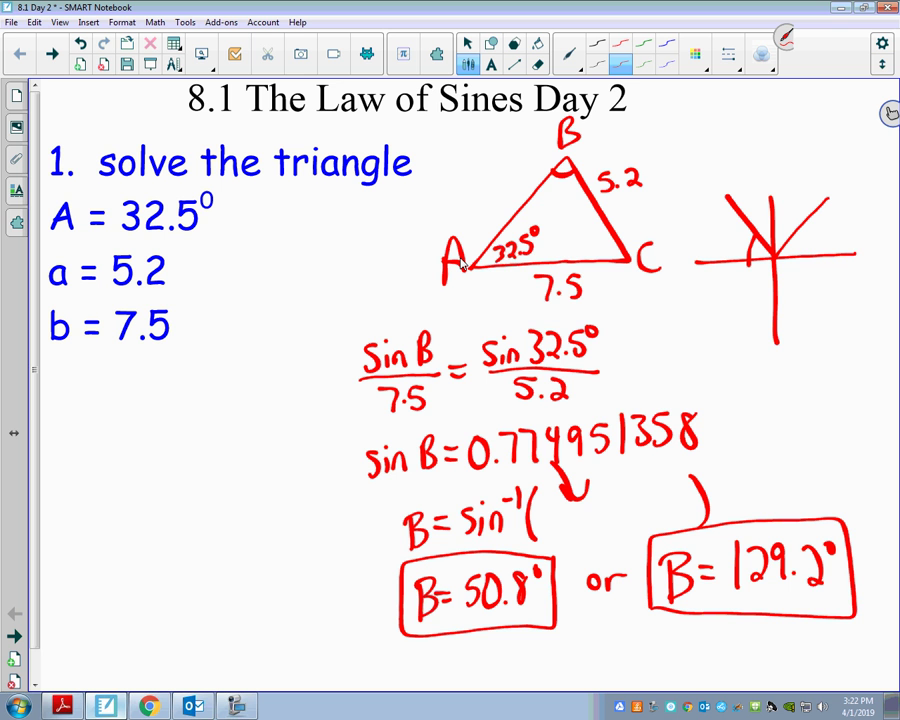
# Start a C = line under both the 50.8° and 129.2° boxes.
pyautogui.scroll(-1, 462, 262)
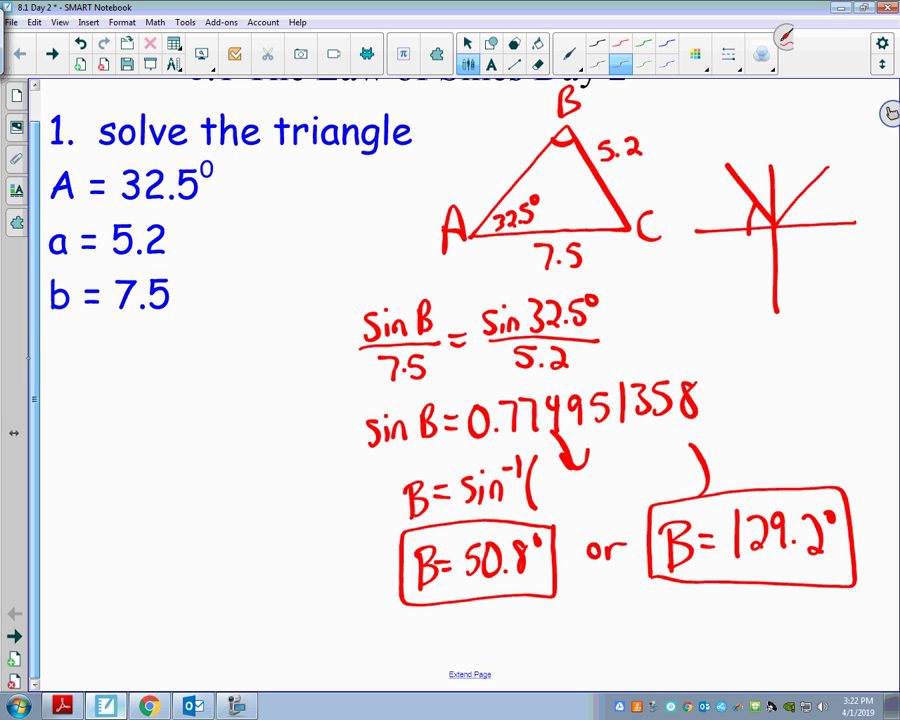
pyautogui.scroll(-4, 462, 262)
pyautogui.moveTo(430, 412)
pyautogui.mouseDown()
pyautogui.moveTo(430, 449)
pyautogui.moveTo(457, 420)
pyautogui.mouseUp()
pyautogui.moveTo(441, 431); pyautogui.dragTo(458, 430)
pyautogui.moveTo(688, 395)
pyautogui.mouseDown()
pyautogui.moveTo(690, 422)
pyautogui.moveTo(724, 396)
pyautogui.mouseUp()
pyautogui.moveTo(707, 408); pyautogui.dragTo(725, 407)
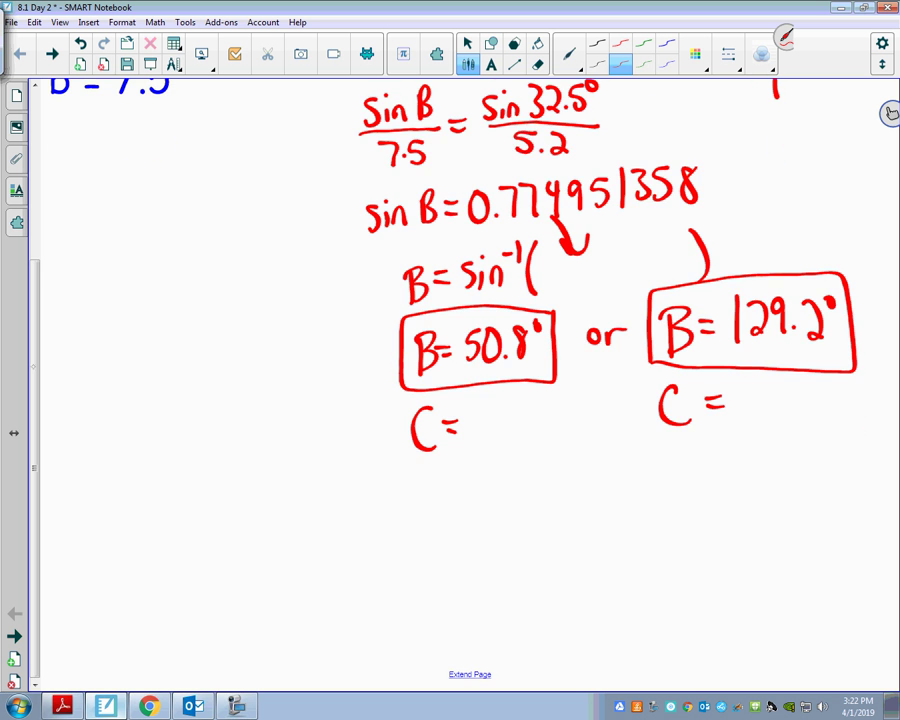
# Write and box C = 96.7° for the first case.
pyautogui.scroll(3, 450, 380)
pyautogui.scroll(-3, 450, 380)
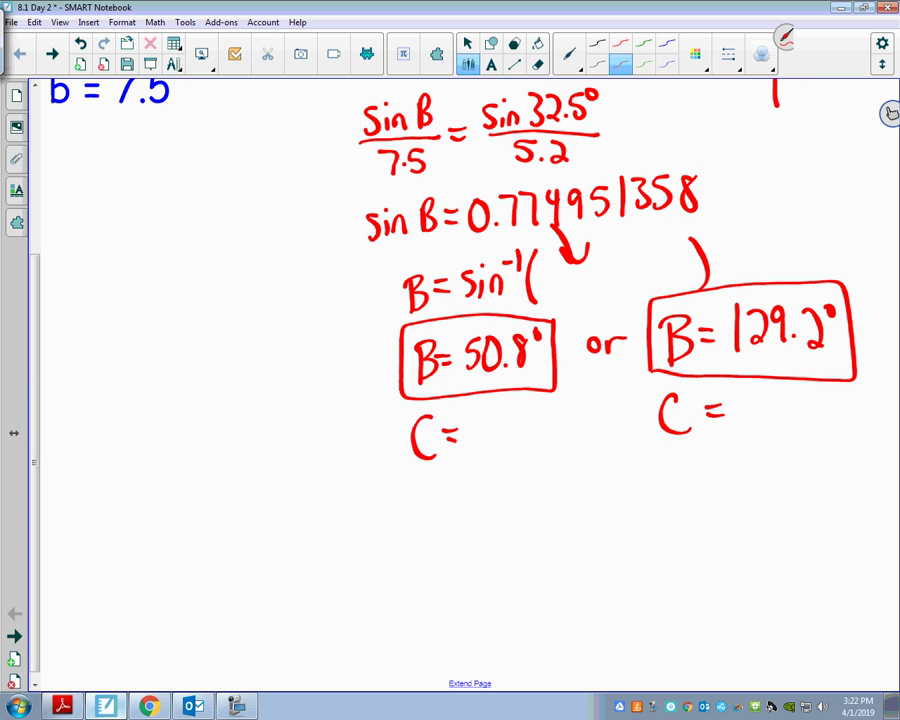
pyautogui.moveTo(482, 422)
pyautogui.mouseDown()
pyautogui.moveTo(478, 455)
pyautogui.moveTo(494, 440)
pyautogui.moveTo(526, 450)
pyautogui.mouseUp()
pyautogui.click(512, 448)
pyautogui.moveTo(547, 407); pyautogui.dragTo(545, 409)
pyautogui.moveTo(405, 396)
pyautogui.mouseDown()
pyautogui.moveTo(561, 462)
pyautogui.moveTo(557, 394)
pyautogui.mouseUp()
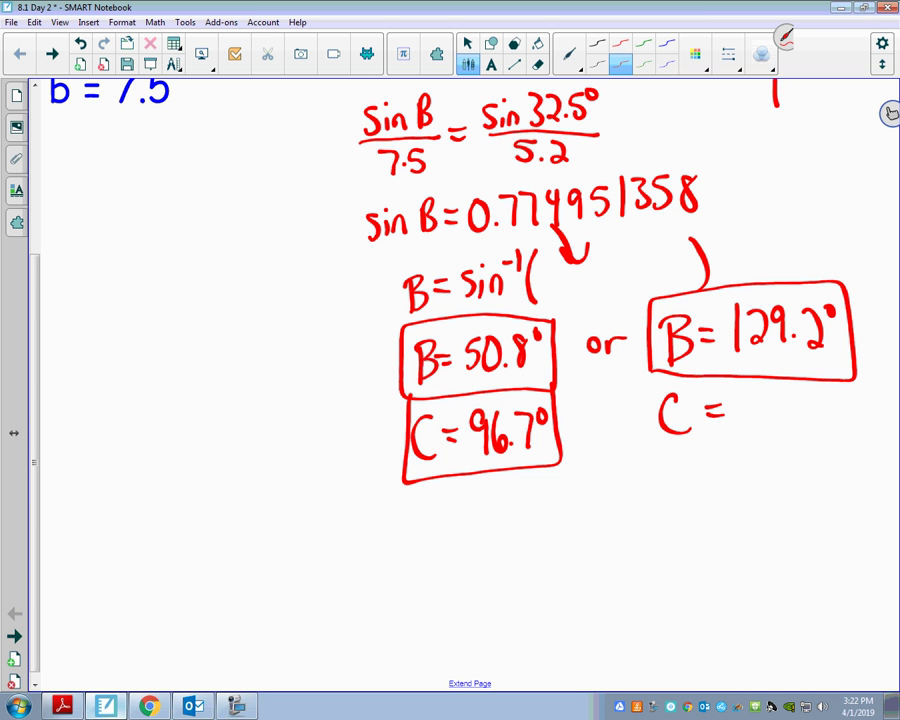
# Write and box C = 18.3° for the second case.
pyautogui.moveTo(745, 392)
pyautogui.mouseDown()
pyautogui.moveTo(745, 430)
pyautogui.moveTo(771, 398)
pyautogui.moveTo(800, 410)
pyautogui.moveTo(790, 425)
pyautogui.mouseUp()
pyautogui.click(786, 425)
pyautogui.moveTo(813, 394)
pyautogui.mouseDown()
pyautogui.moveTo(811, 404)
pyautogui.moveTo(815, 394)
pyautogui.mouseUp()
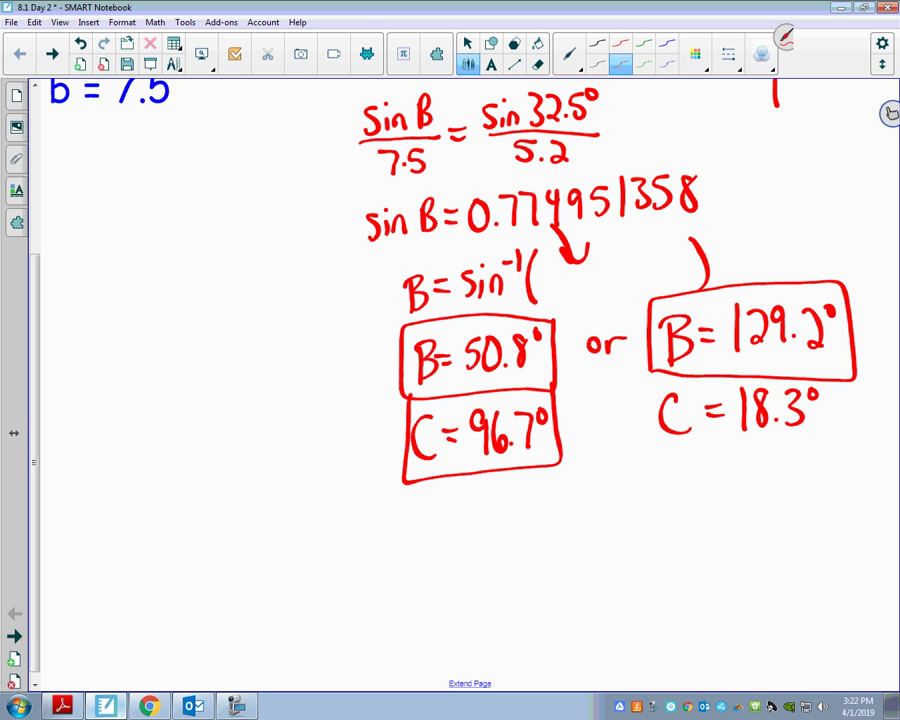
pyautogui.moveTo(651, 376); pyautogui.dragTo(853, 388)
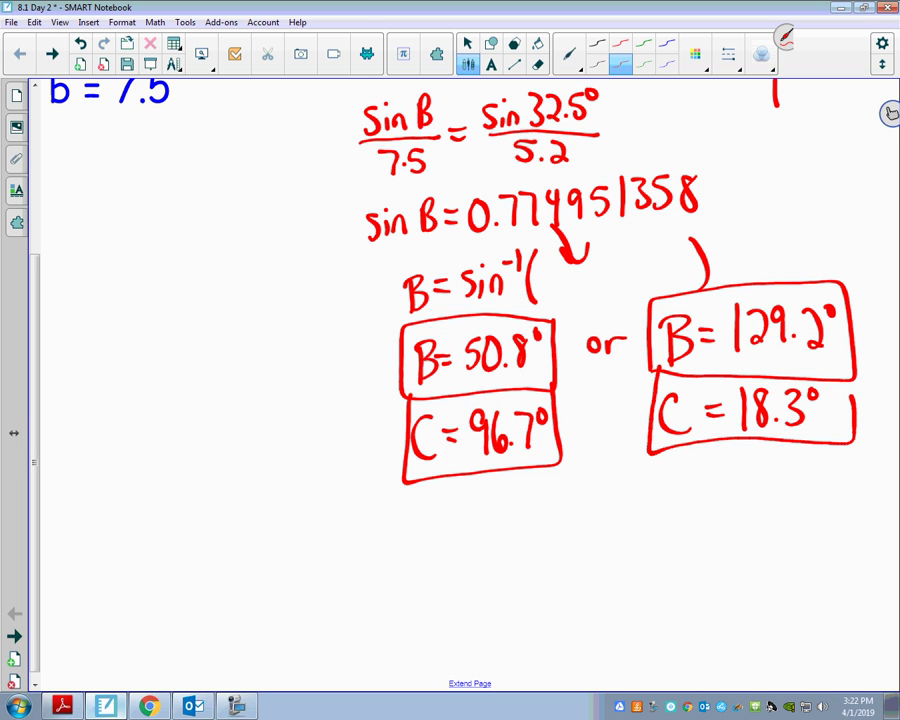
# Begin a c = line under each of the 96.7° and 18.3° boxes.
pyautogui.moveTo(431, 509); pyautogui.dragTo(434, 536)
pyautogui.moveTo(442, 515)
pyautogui.mouseDown()
pyautogui.moveTo(456, 514)
pyautogui.moveTo(458, 526)
pyautogui.mouseUp()
pyautogui.moveTo(685, 484)
pyautogui.mouseDown()
pyautogui.moveTo(684, 508)
pyautogui.moveTo(714, 487)
pyautogui.mouseUp()
pyautogui.moveTo(697, 500); pyautogui.dragTo(715, 499)
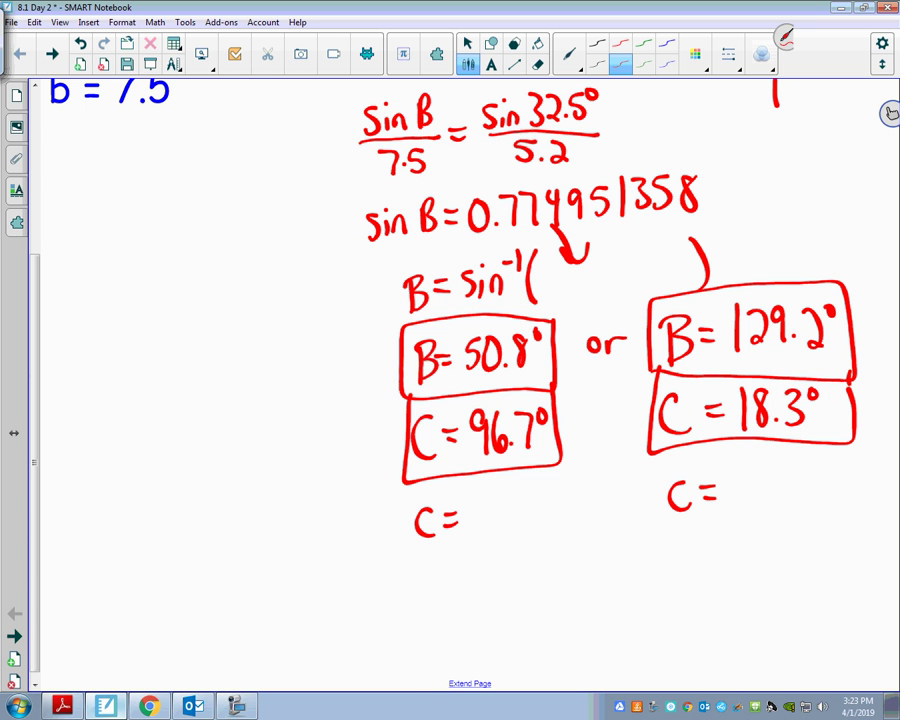
# In the blank left area, write 5.2 over sin 32.5.
pyautogui.scroll(3, 450, 350)
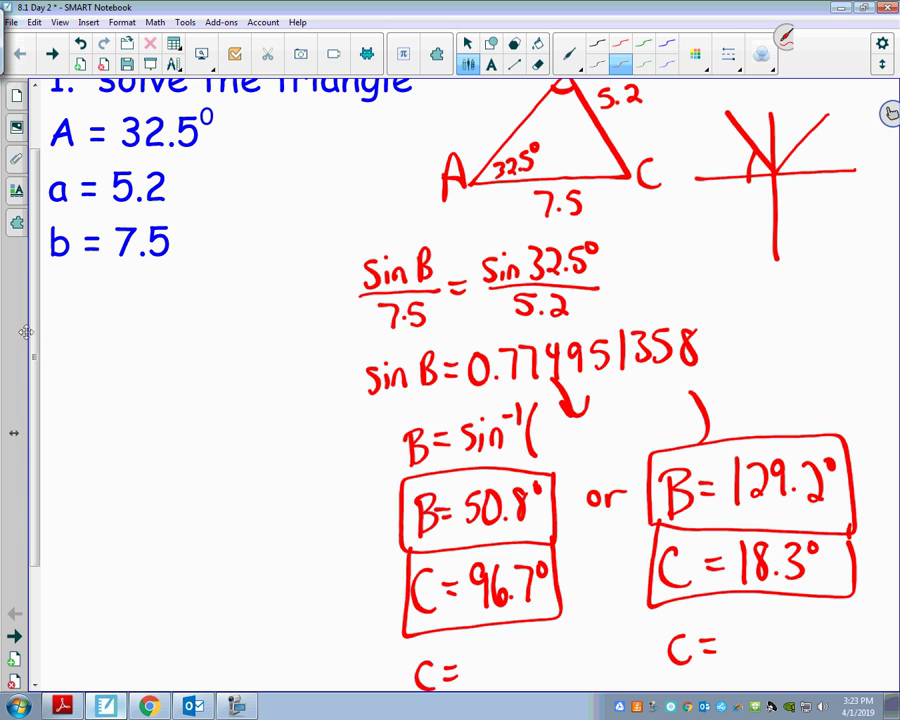
pyautogui.moveTo(138, 366); pyautogui.dragTo(136, 396)
pyautogui.click(157, 379)
pyautogui.moveTo(139, 367); pyautogui.dragTo(182, 389)
pyautogui.moveTo(114, 404)
pyautogui.mouseDown()
pyautogui.moveTo(192, 386)
pyautogui.moveTo(136, 415)
pyautogui.moveTo(128, 433)
pyautogui.mouseUp()
pyautogui.moveTo(138, 425)
pyautogui.mouseDown()
pyautogui.moveTo(139, 433)
pyautogui.moveTo(190, 428)
pyautogui.moveTo(205, 390)
pyautogui.moveTo(192, 420)
pyautogui.mouseUp()
pyautogui.click(193, 424)
pyautogui.moveTo(213, 379); pyautogui.dragTo(224, 376)
pyautogui.moveTo(215, 388); pyautogui.dragTo(226, 385)
# Complete the proportion with c over sin 96.7° and an equals sign below.
pyautogui.scroll(-3, 450, 380)
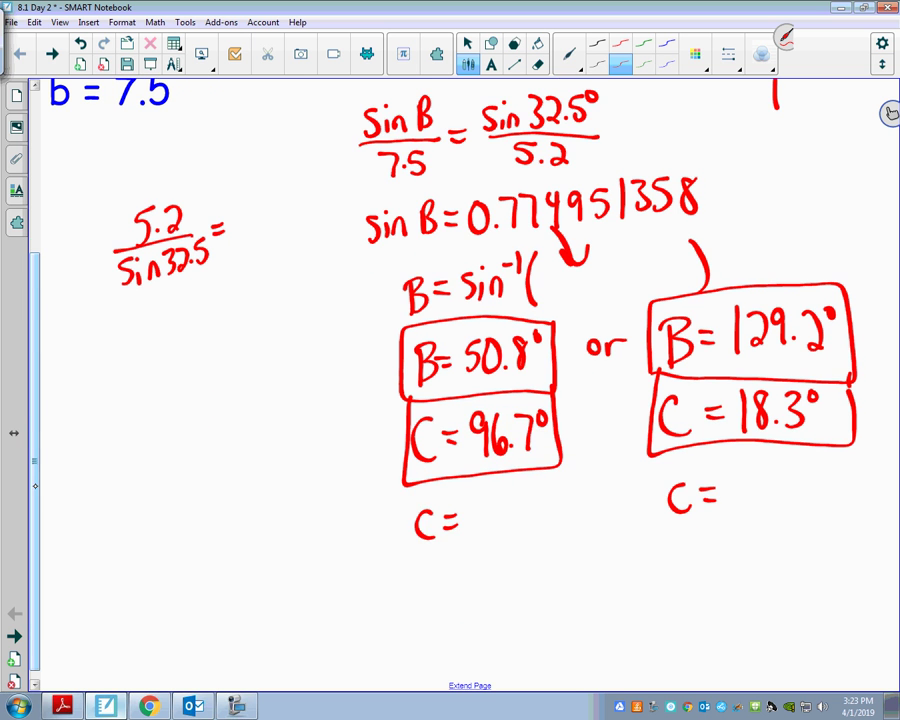
pyautogui.moveTo(275, 193)
pyautogui.mouseDown()
pyautogui.moveTo(272, 208)
pyautogui.moveTo(306, 210)
pyautogui.mouseUp()
pyautogui.moveTo(246, 236)
pyautogui.mouseDown()
pyautogui.moveTo(305, 210)
pyautogui.moveTo(238, 253)
pyautogui.moveTo(311, 243)
pyautogui.mouseUp()
pyautogui.click(254, 251)
pyautogui.click(299, 242)
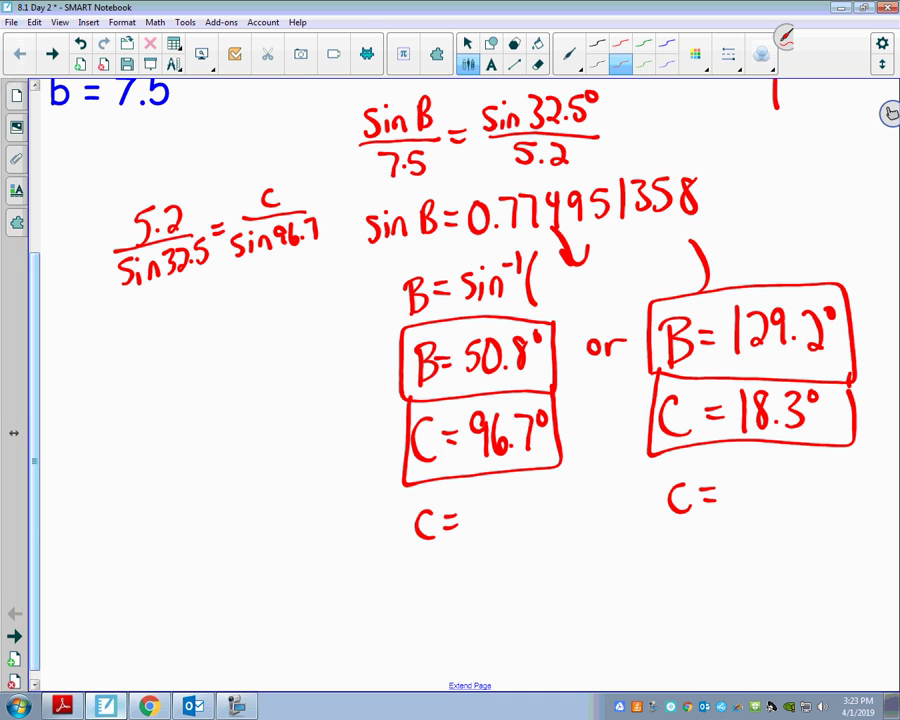
pyautogui.click(317, 206)
pyautogui.moveTo(233, 312); pyautogui.dragTo(245, 311)
pyautogui.moveTo(233, 320); pyautogui.dragTo(269, 324)
# Write c = 9.6 and box it in the first solution set, then erase the 9.6 = c working.
pyautogui.moveTo(178, 312)
pyautogui.mouseDown()
pyautogui.moveTo(190, 306)
pyautogui.moveTo(184, 332)
pyautogui.moveTo(212, 318)
pyautogui.mouseUp()
pyautogui.click(199, 327)
pyautogui.moveTo(487, 508)
pyautogui.mouseDown()
pyautogui.moveTo(474, 516)
pyautogui.moveTo(482, 536)
pyautogui.moveTo(505, 530)
pyautogui.mouseUp()
pyautogui.click(494, 532)
pyautogui.moveTo(402, 480)
pyautogui.mouseDown()
pyautogui.moveTo(424, 554)
pyautogui.moveTo(532, 549)
pyautogui.moveTo(536, 475)
pyautogui.mouseUp()
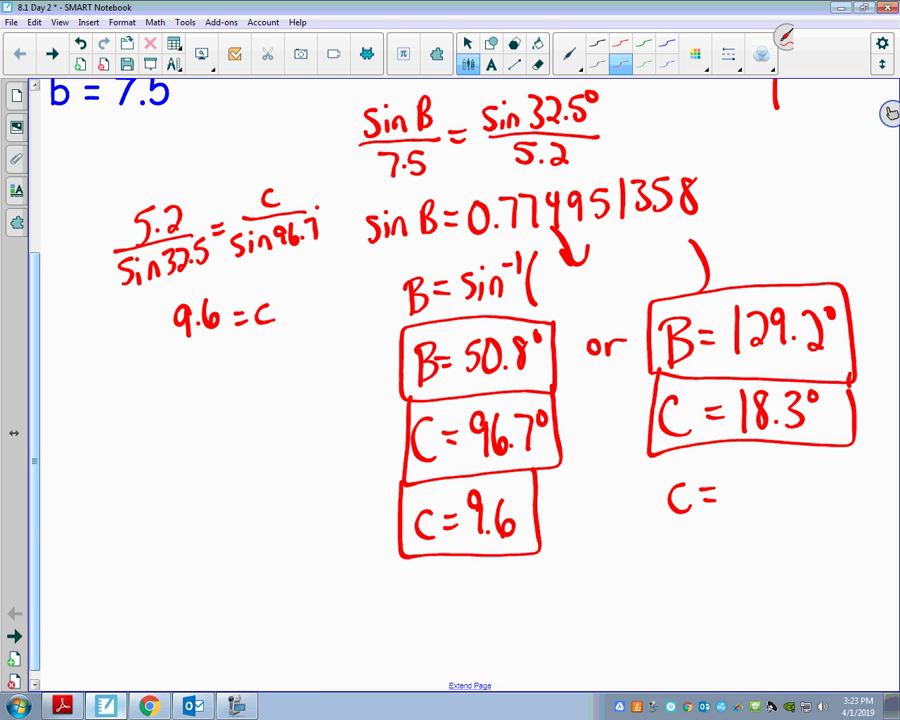
pyautogui.moveTo(180, 318); pyautogui.dragTo(229, 316)
# Erase 96.7 from the denominator, then write and box c = 3.0 in the right column.
pyautogui.moveTo(282, 240)
pyautogui.mouseDown()
pyautogui.moveTo(311, 237)
pyautogui.moveTo(277, 250)
pyautogui.moveTo(304, 248)
pyautogui.moveTo(323, 215)
pyautogui.mouseUp()
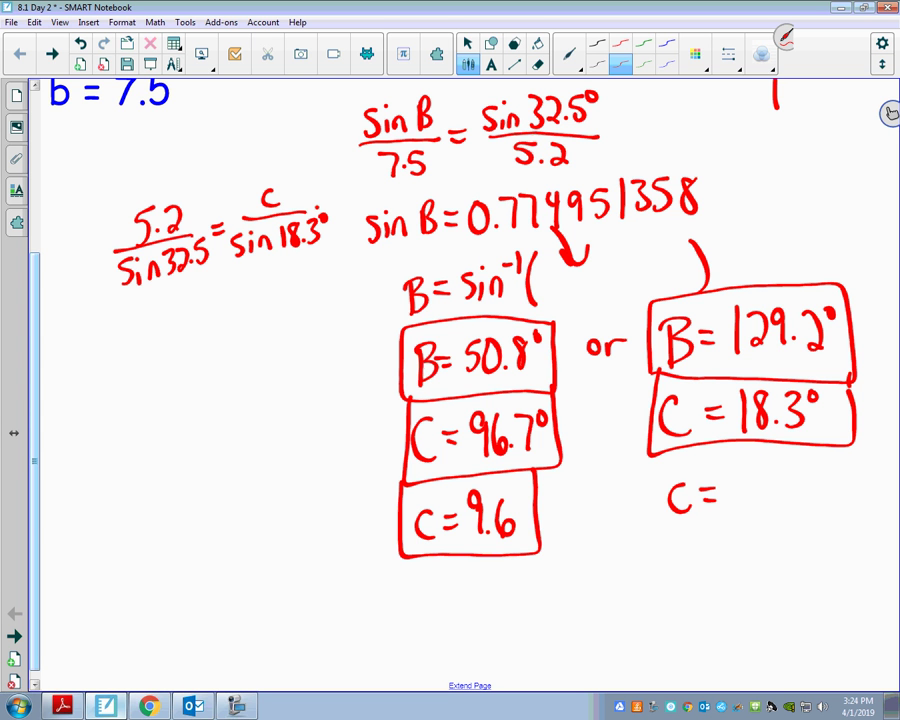
pyautogui.moveTo(738, 474)
pyautogui.mouseDown()
pyautogui.moveTo(749, 484)
pyautogui.moveTo(737, 497)
pyautogui.mouseUp()
pyautogui.click(758, 490)
pyautogui.moveTo(778, 467)
pyautogui.mouseDown()
pyautogui.moveTo(771, 489)
pyautogui.moveTo(780, 468)
pyautogui.mouseUp()
pyautogui.moveTo(655, 452)
pyautogui.mouseDown()
pyautogui.moveTo(818, 470)
pyautogui.moveTo(820, 445)
pyautogui.mouseUp()
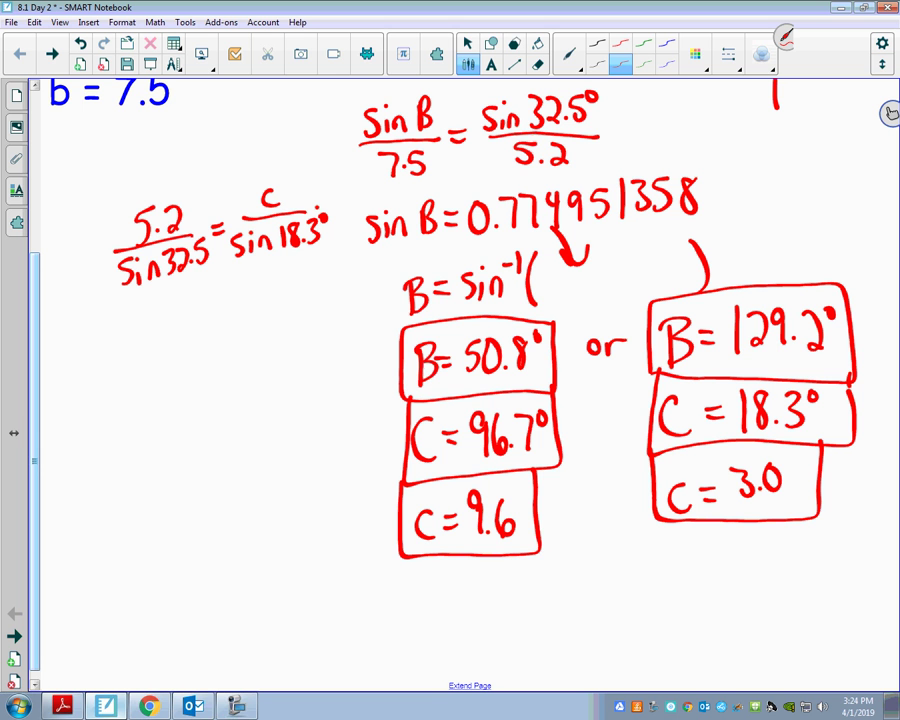